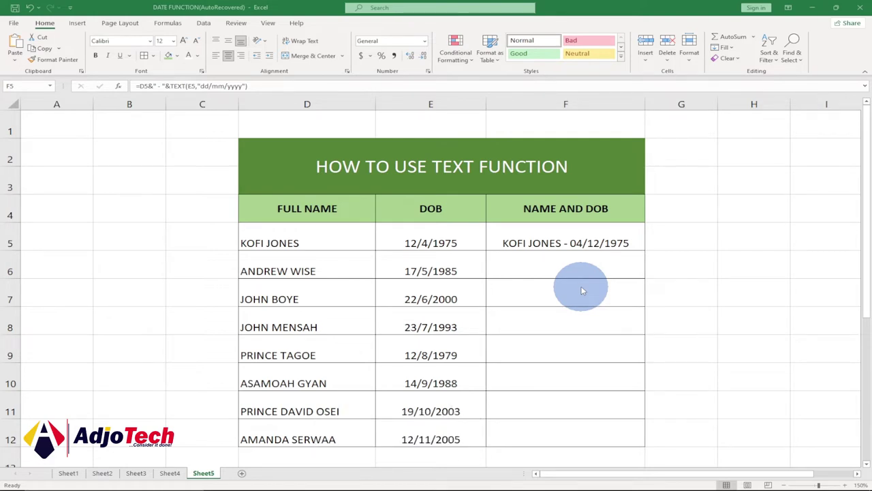
# Copy the F5 name-and-date formula down through F12.
pyautogui.click(549, 242)
pyautogui.click(306, 242)
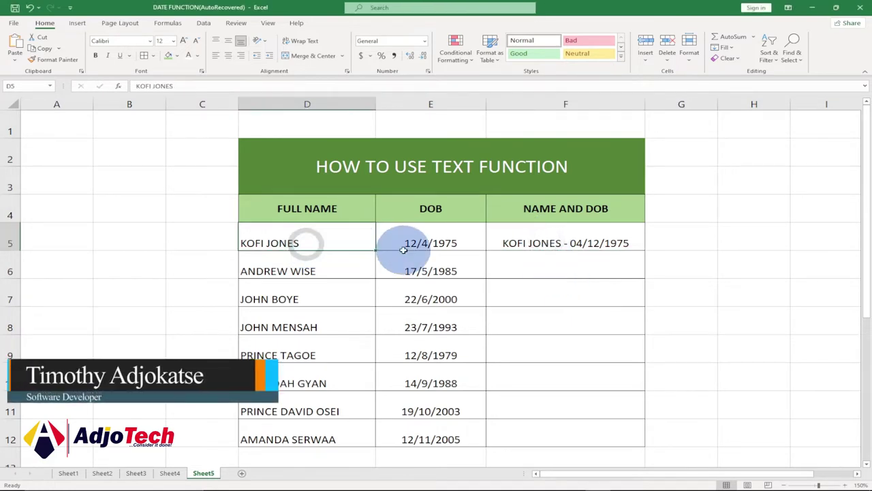
pyautogui.click(399, 244)
pyautogui.click(557, 242)
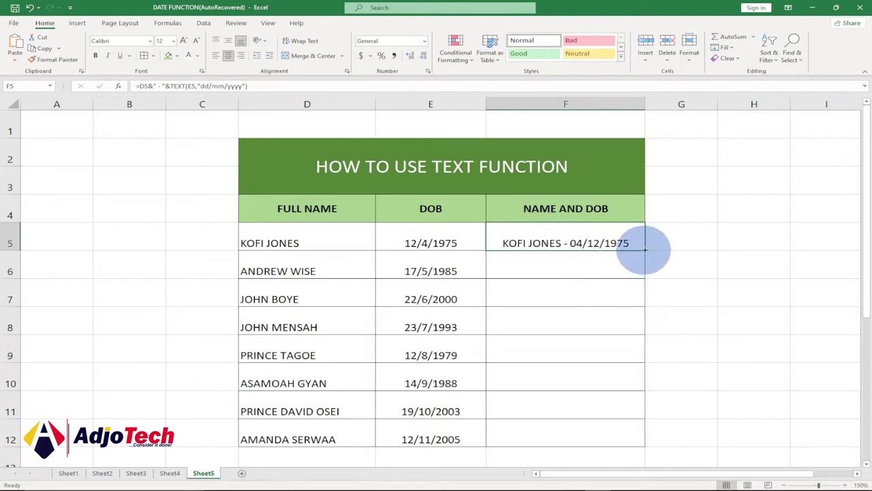
pyautogui.moveTo(646, 254); pyautogui.dragTo(624, 444)
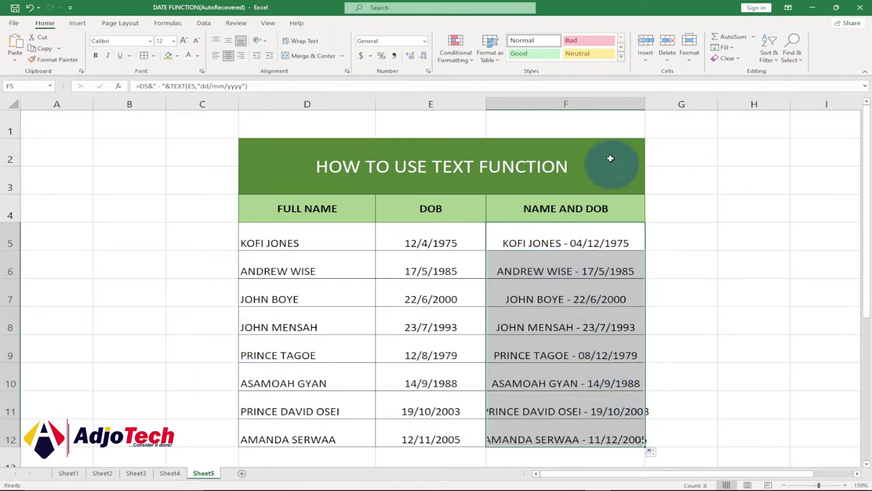
# Widen column F to fit the combined results, then select F5:F12.
pyautogui.moveTo(644, 103); pyautogui.dragTo(657, 103)
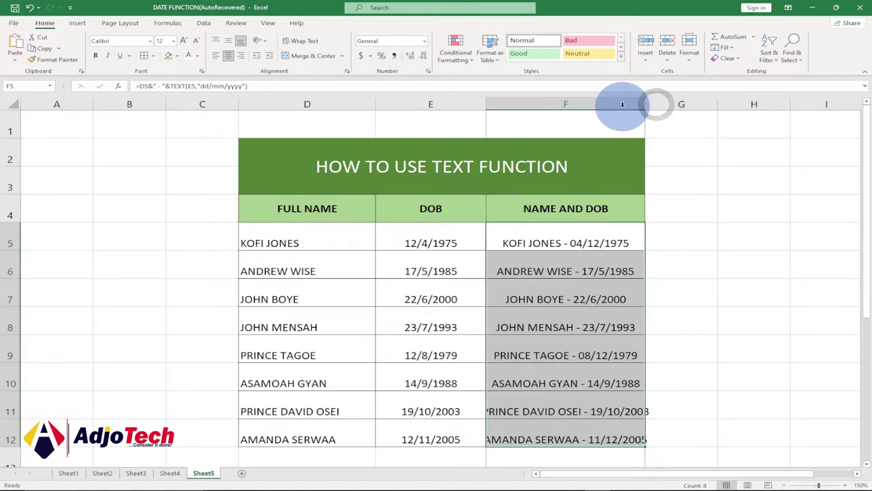
pyautogui.click(634, 103)
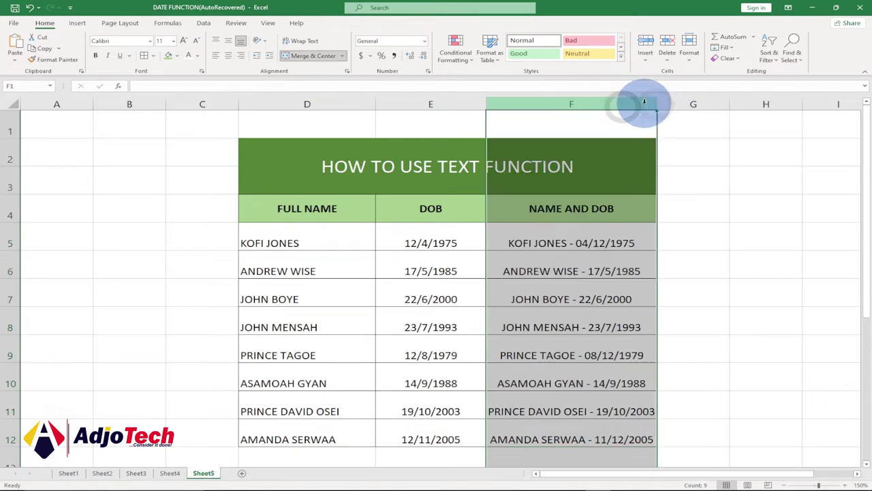
pyautogui.click(593, 288)
pyautogui.click(604, 244)
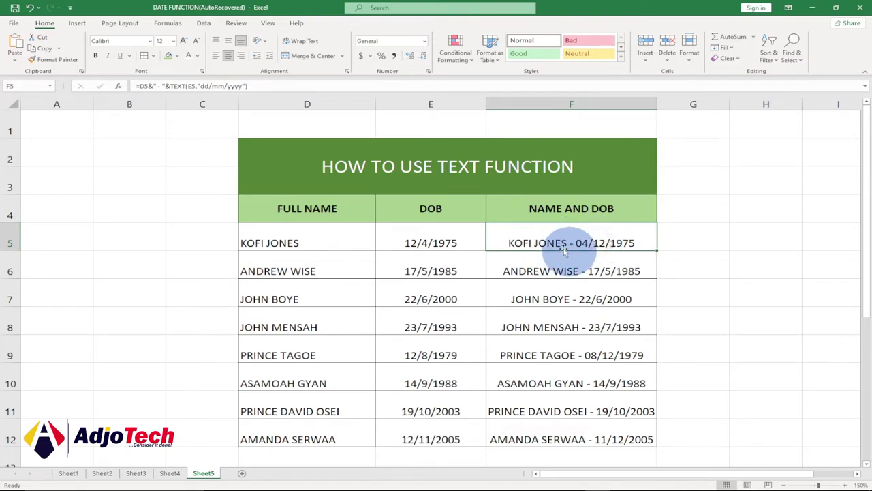
pyautogui.moveTo(564, 252)
pyautogui.mouseDown()
pyautogui.moveTo(584, 382)
pyautogui.moveTo(563, 434)
pyautogui.mouseUp()
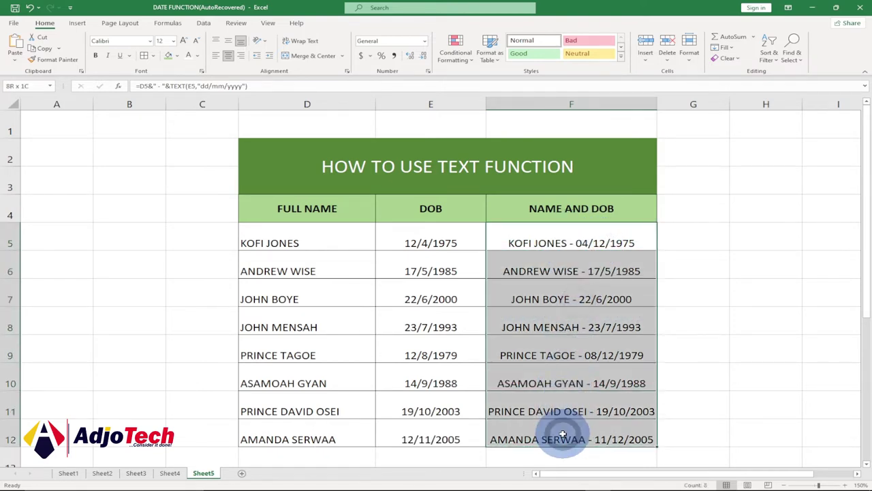
# Delete the results in F5:F12 and begin a new entry in F5.
pyautogui.press('Delete')
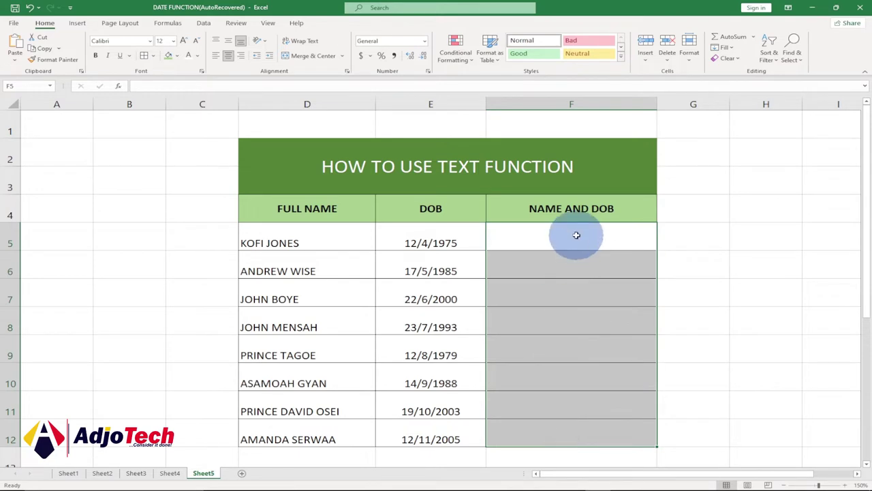
pyautogui.doubleClick(576, 235)
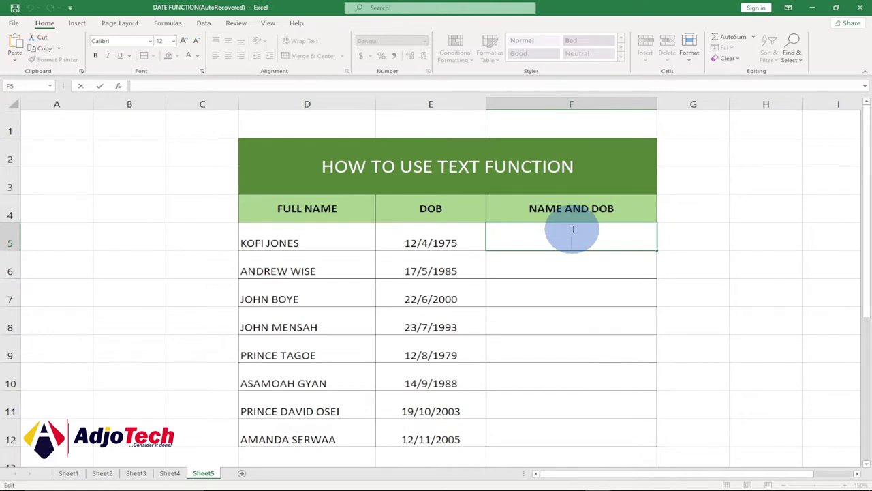
# Enter =D5&" - "&E5 in F5, joining the name and date with a dash.
pyautogui.write('=')
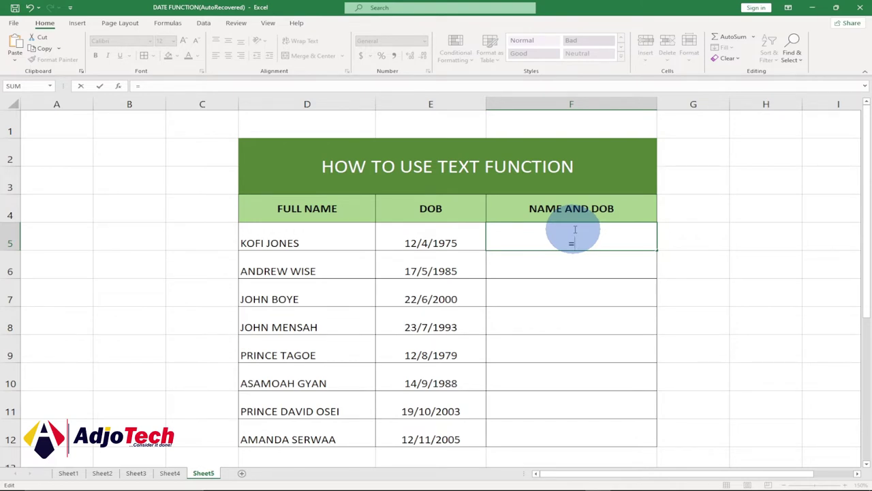
pyautogui.click(300, 239)
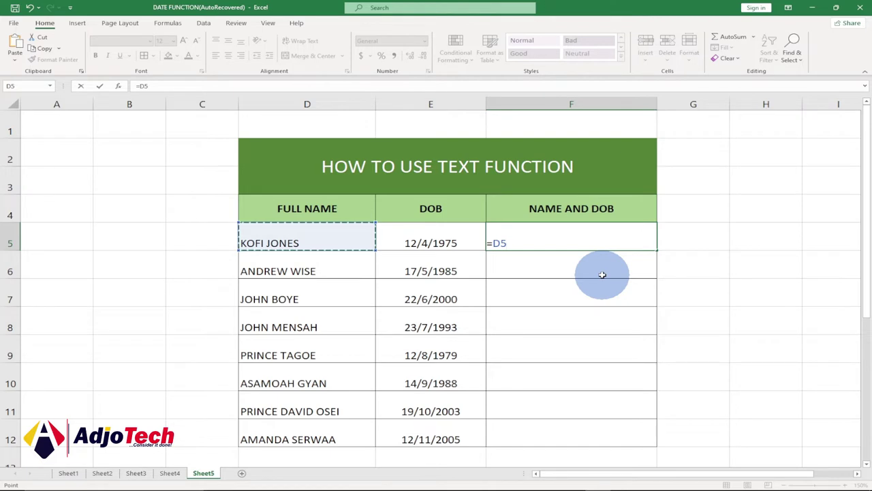
pyautogui.write('&')
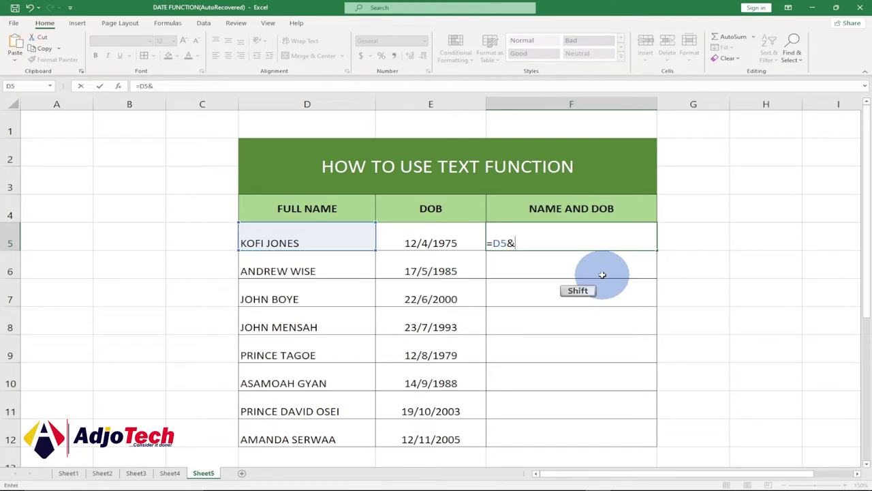
pyautogui.write('" -')
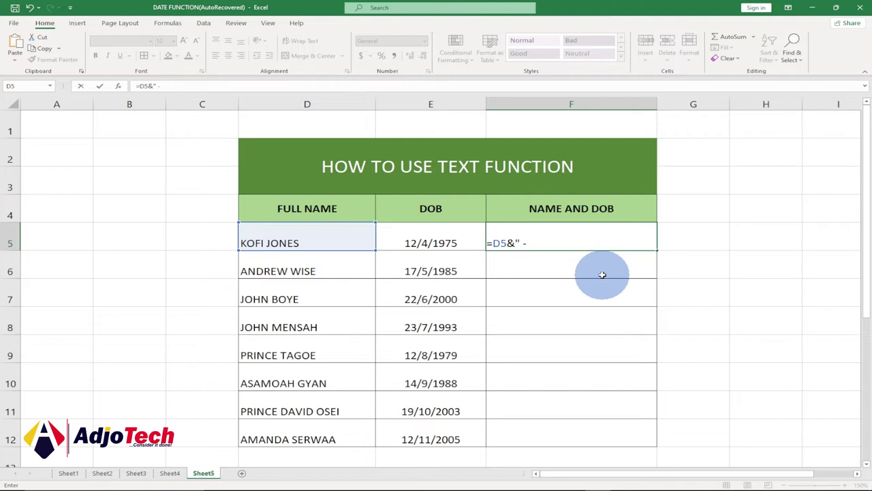
pyautogui.press('shift')
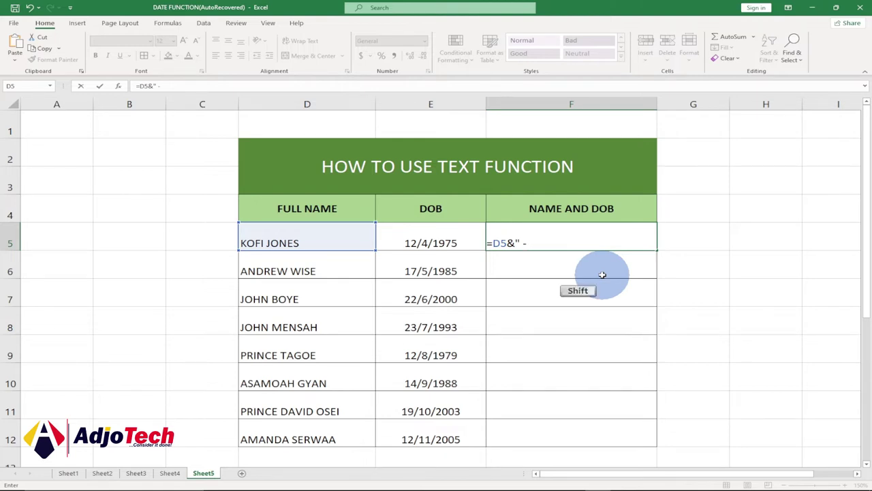
pyautogui.write('- "')
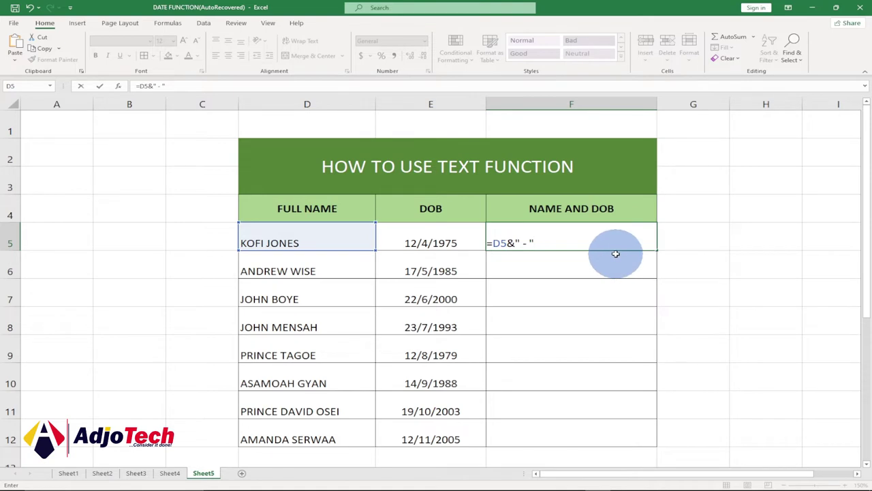
pyautogui.press('shift')
pyautogui.write('&')
pyautogui.click(440, 242)
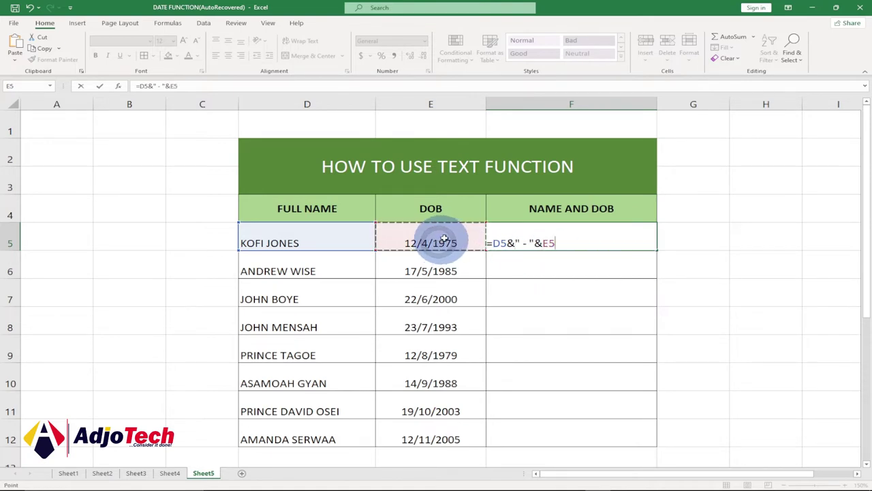
pyautogui.press('Return')
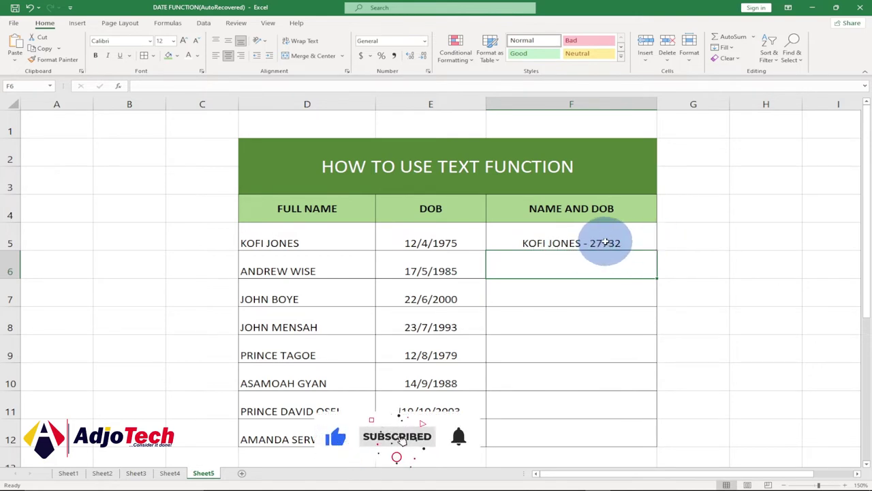
# Clear F5 and start re-entering =D5&" - "& to join the name with a spaced hyphen.
pyautogui.click(562, 241)
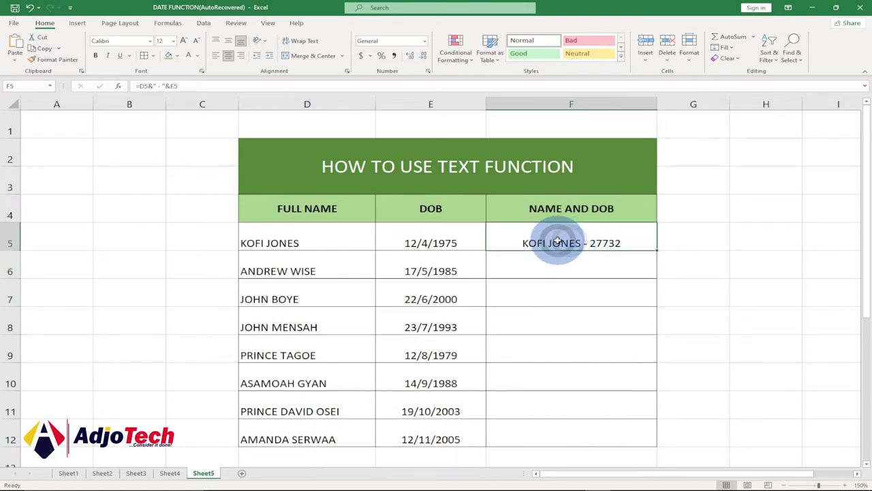
pyautogui.press('Delete')
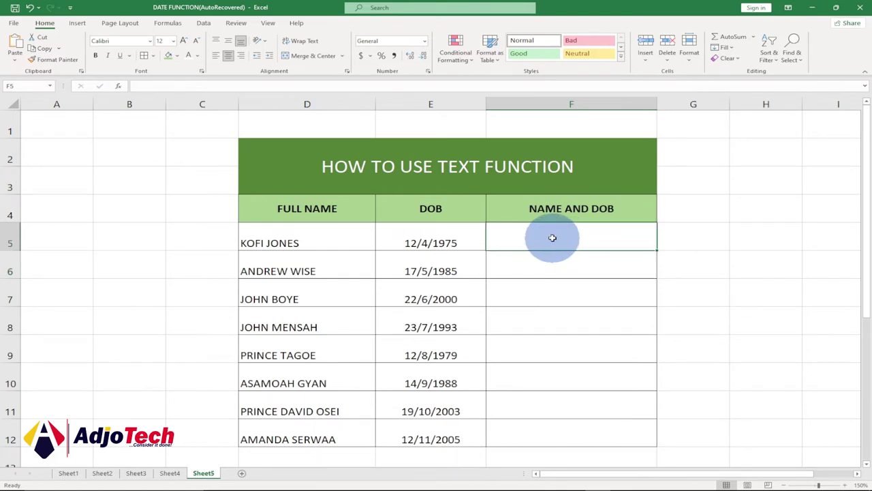
pyautogui.doubleClick(554, 242)
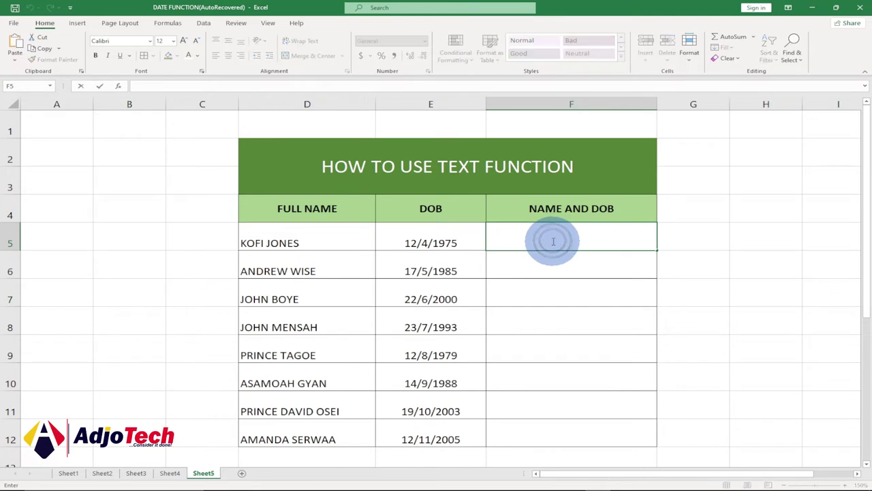
pyautogui.write('=')
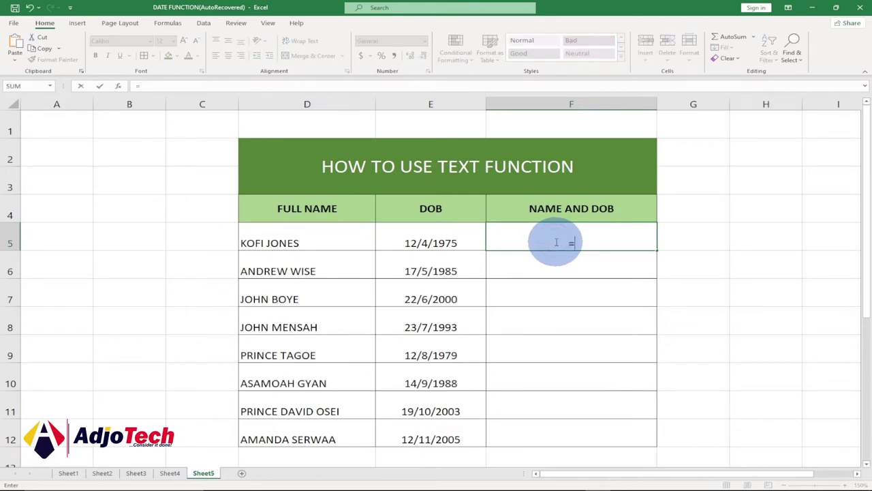
pyautogui.click(284, 237)
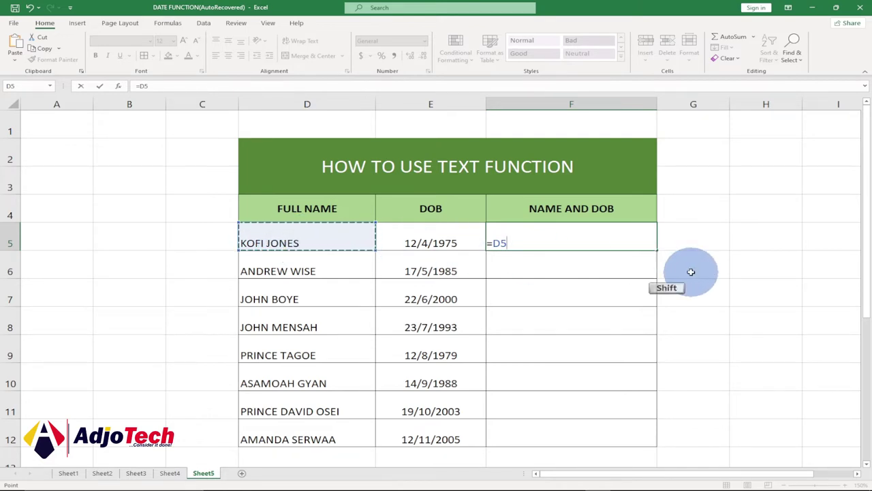
pyautogui.write('&')
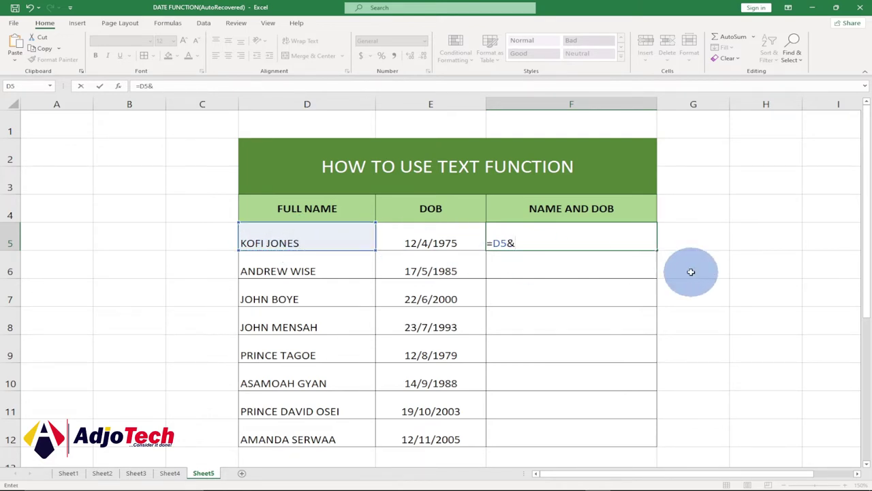
pyautogui.write('" -')
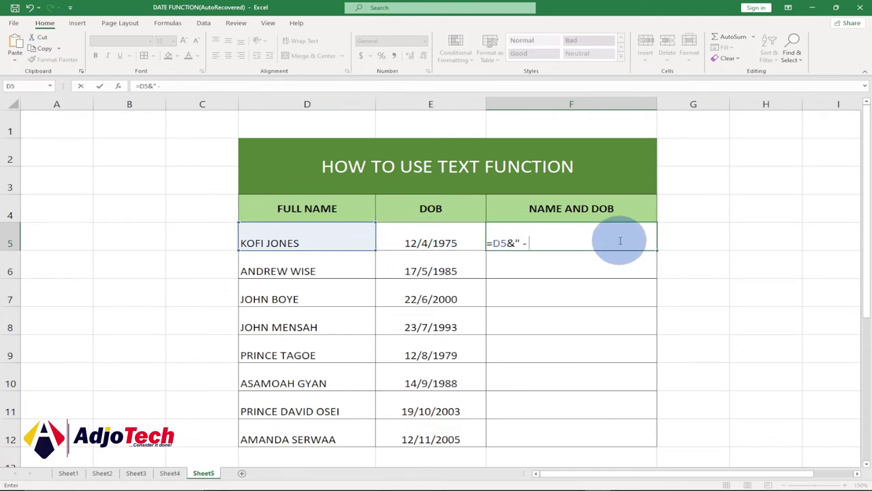
pyautogui.write('"')
pyautogui.press('shift')
pyautogui.write('&')
# Finish F5 with TEXT(E5,"dd/mm/yyyy") so the date appears as 04/12/1975.
pyautogui.write('te')
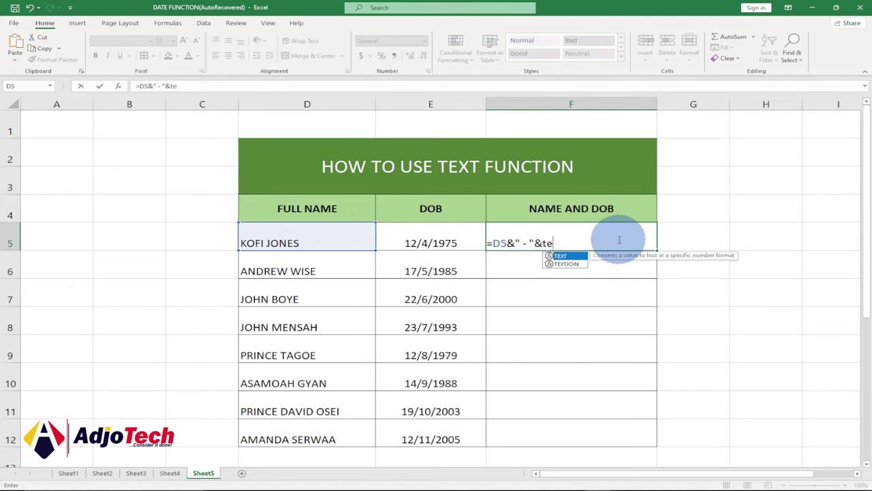
pyautogui.press('Tab')
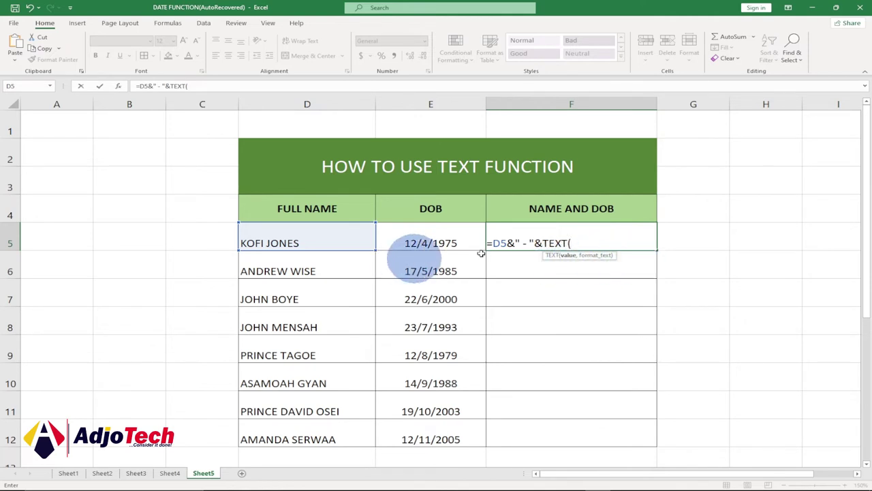
pyautogui.click(428, 239)
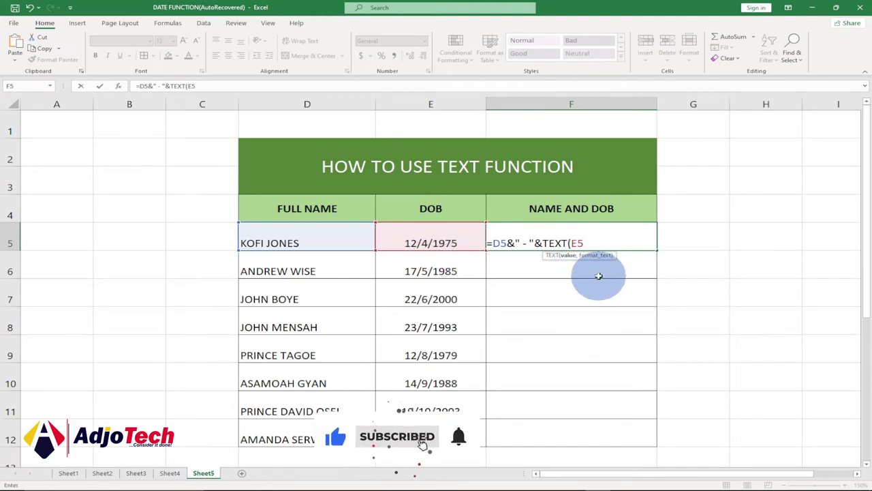
pyautogui.write(',')
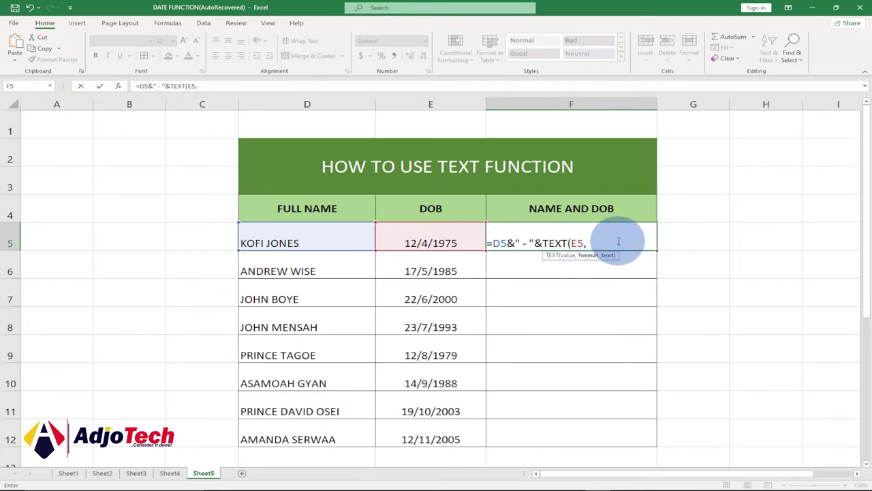
pyautogui.write('"dd/mm/')
pyautogui.write('yyyy')
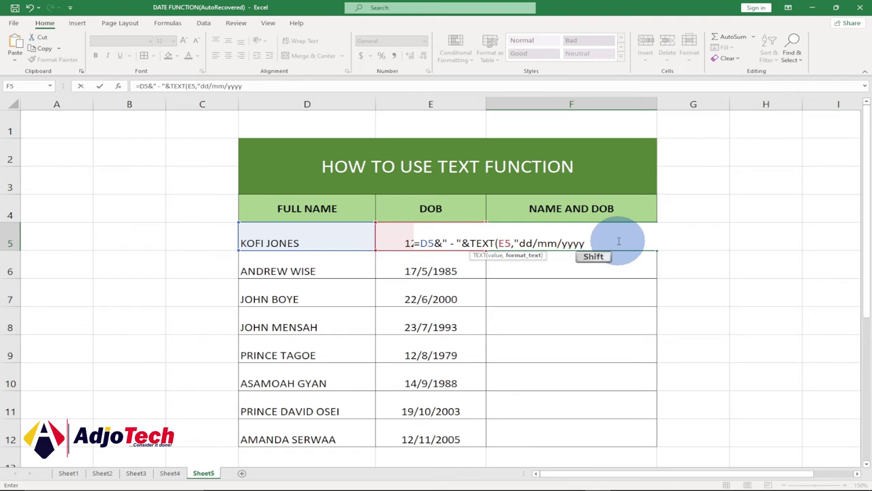
pyautogui.write('")')
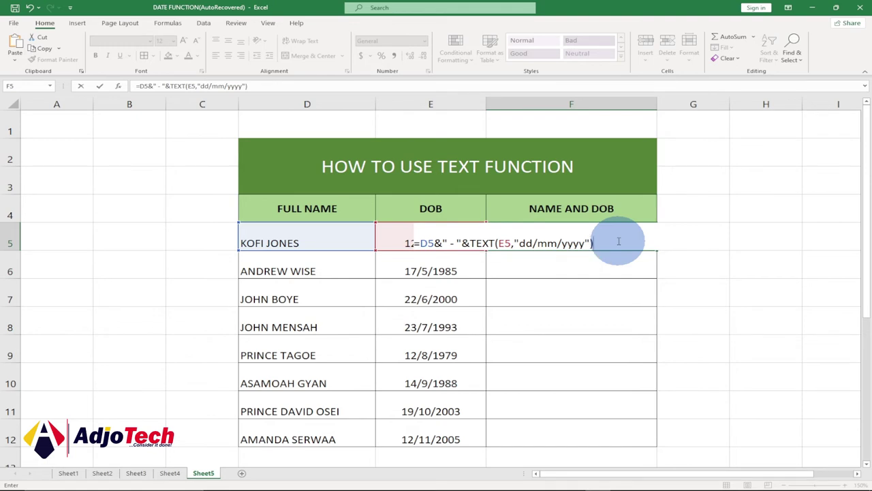
pyautogui.press('Return')
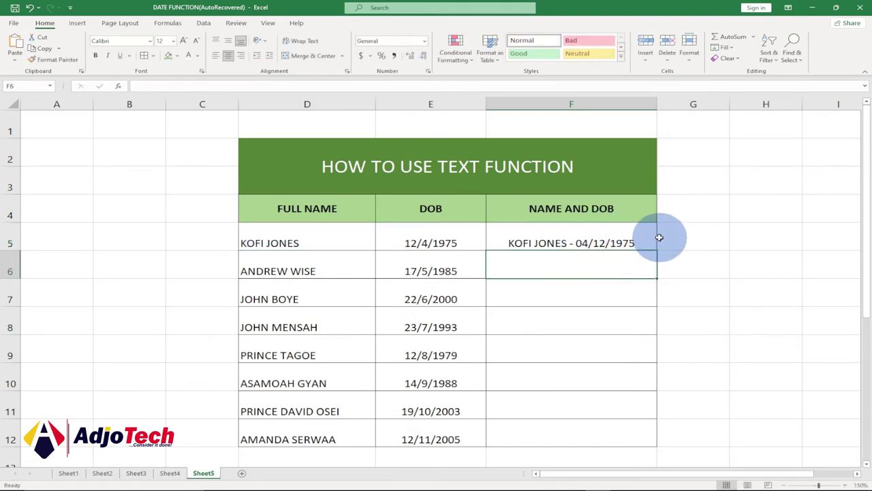
# Copy the F5 formula down to F12 and AutoFit column F to its longest entry.
pyautogui.click(601, 240)
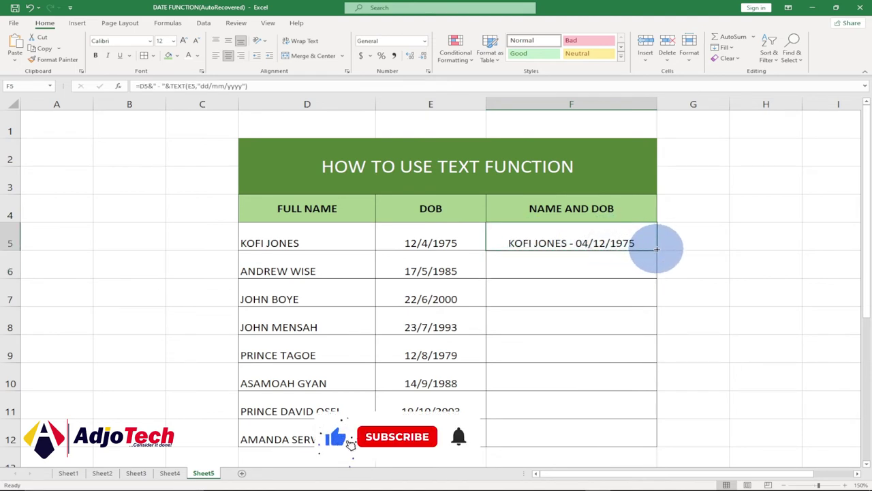
pyautogui.moveTo(656, 250); pyautogui.dragTo(635, 441)
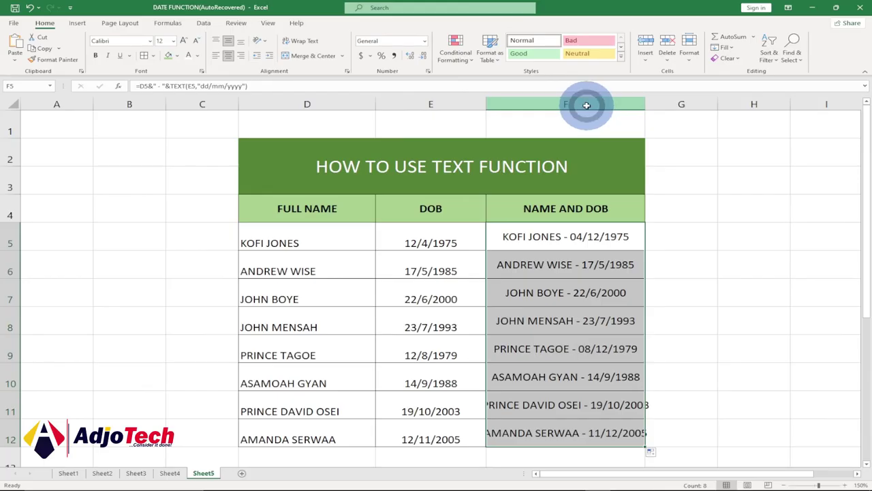
pyautogui.click(584, 104)
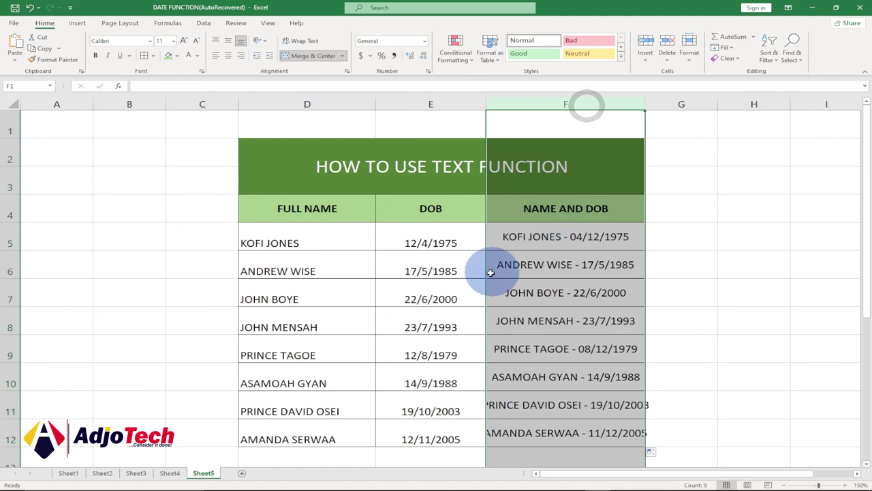
pyautogui.moveTo(647, 103); pyautogui.dragTo(652, 101)
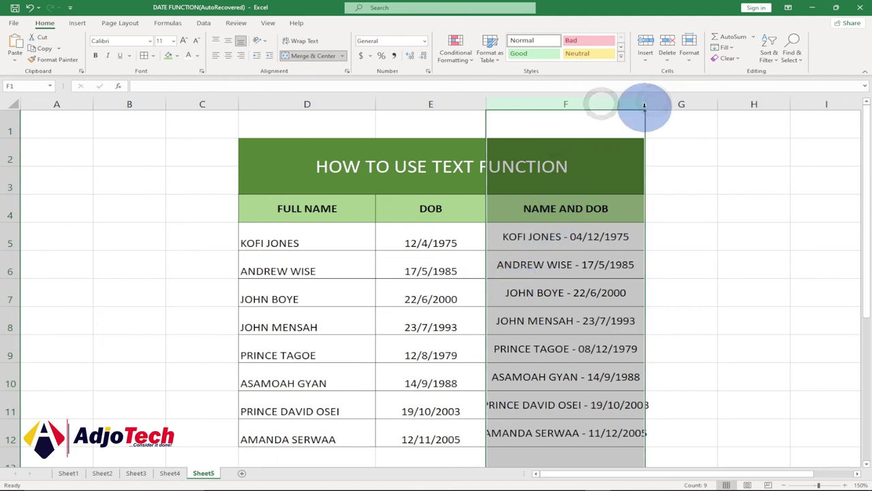
pyautogui.click(607, 143)
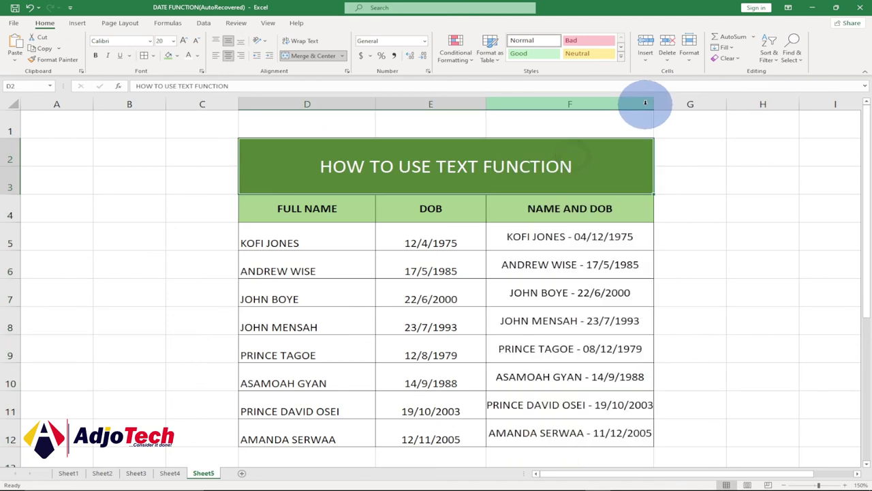
pyautogui.doubleClick(645, 104)
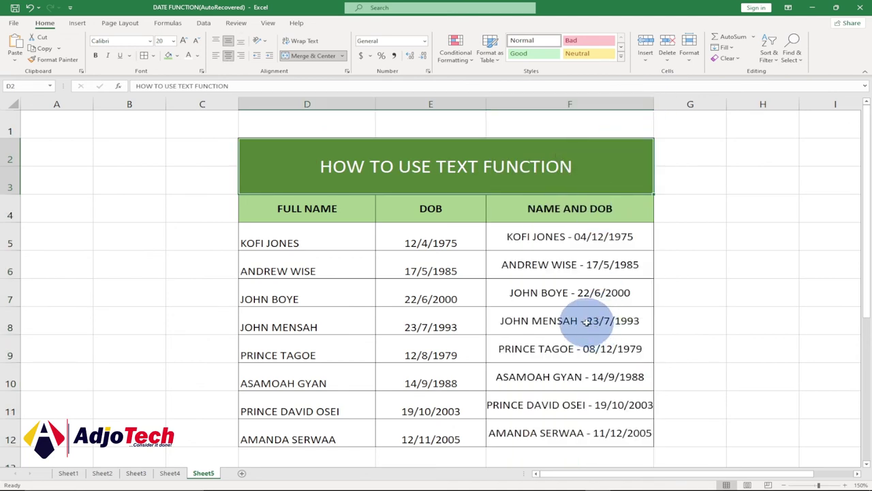
pyautogui.click(633, 103)
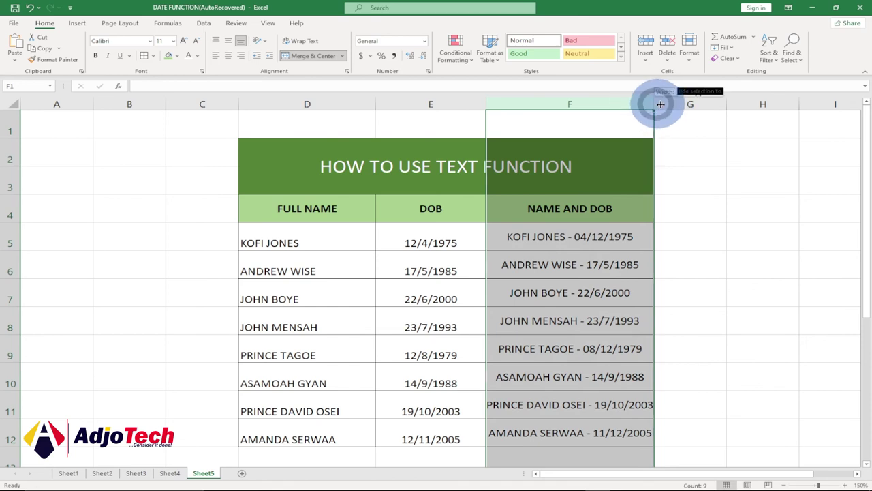
pyautogui.doubleClick(654, 103)
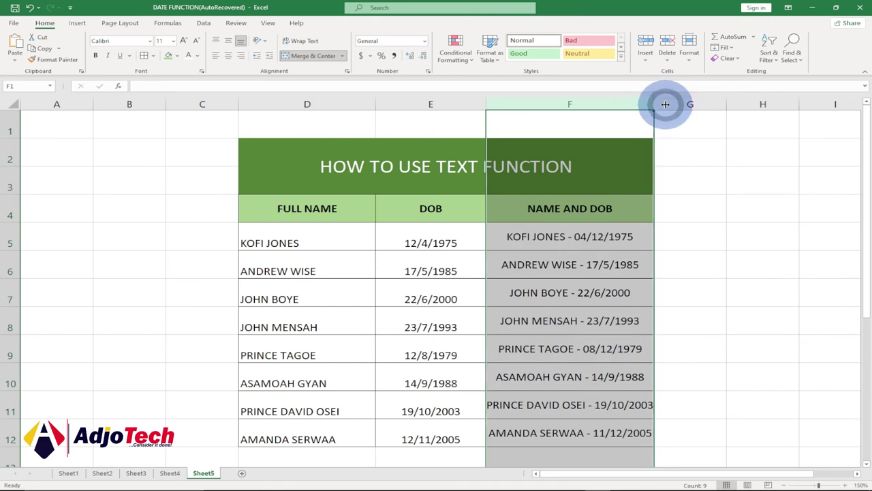
pyautogui.click(571, 292)
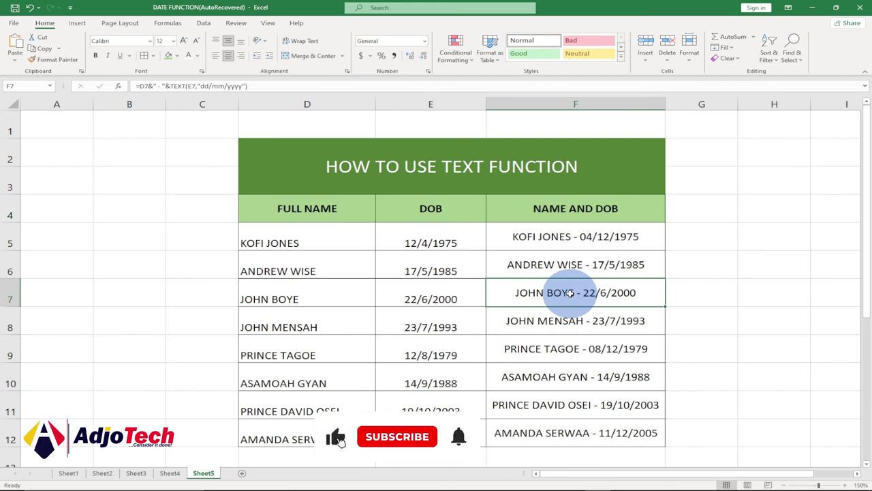